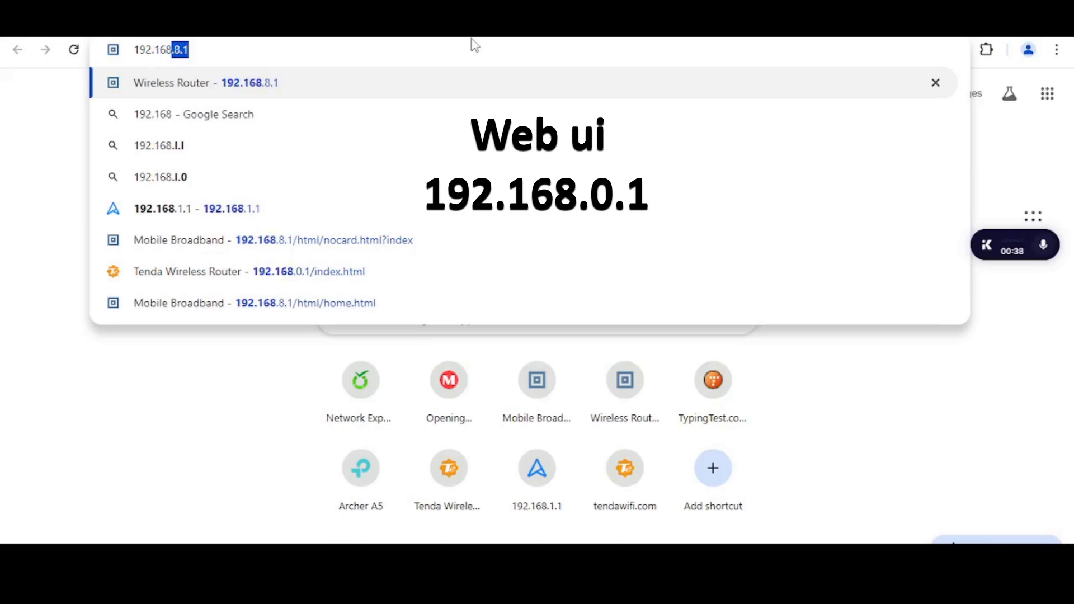
# Load the router's setup page at 192.168.0.1 in Chrome
pyautogui.write('0.1')
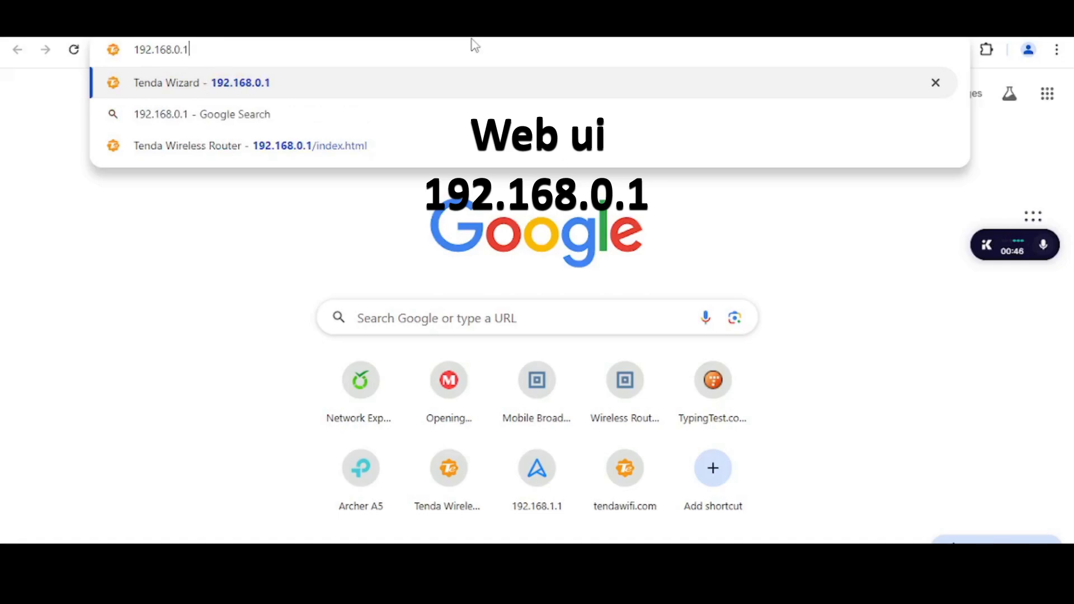
pyautogui.press('Return')
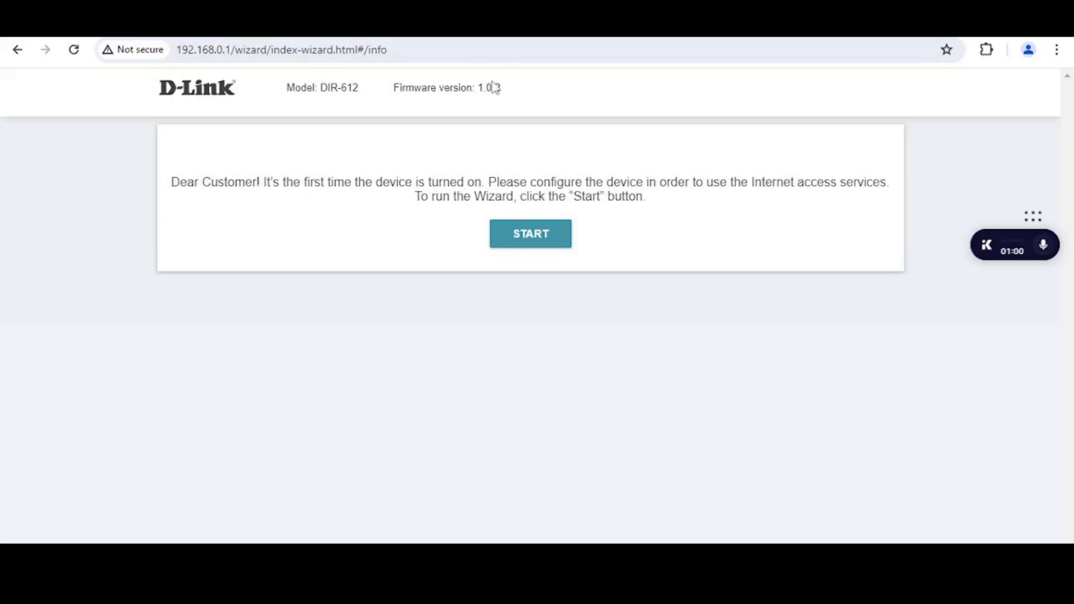
# Start the setup wizard with English as the interface language
pyautogui.click(547, 237)
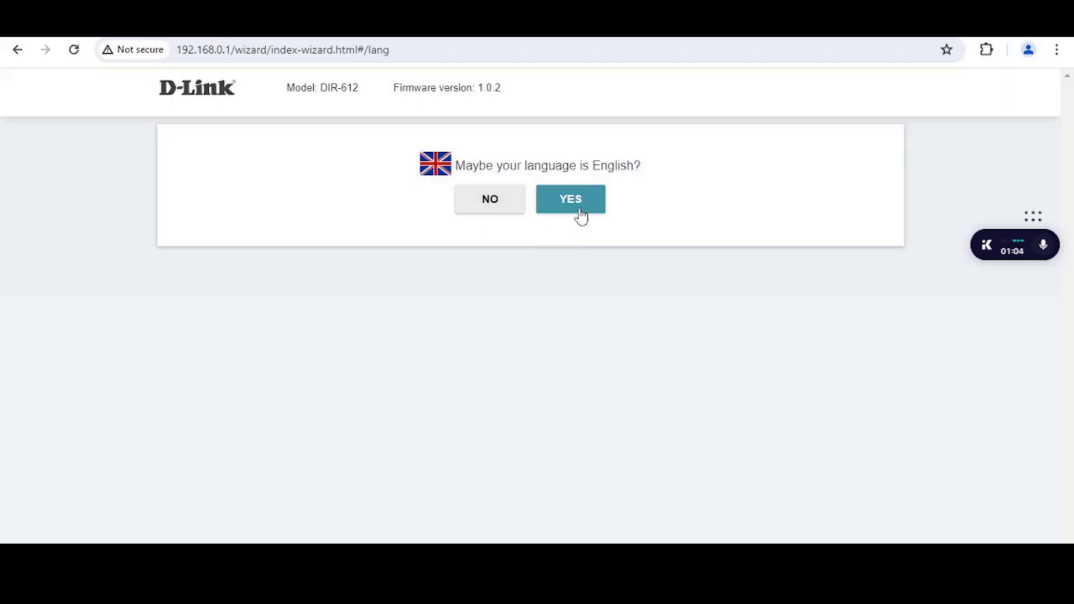
pyautogui.click(579, 211)
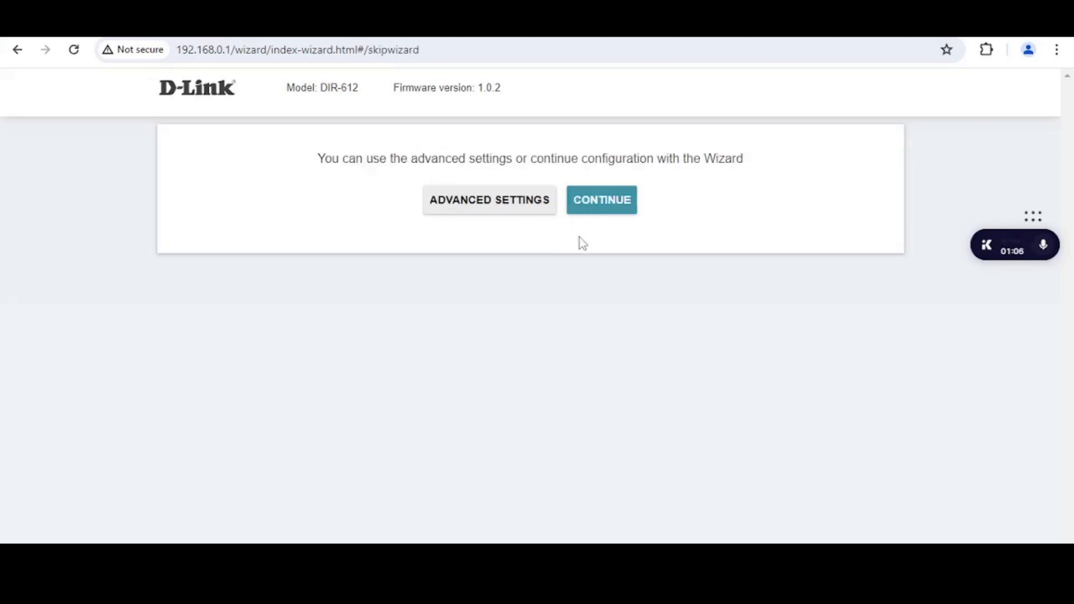
pyautogui.click(600, 211)
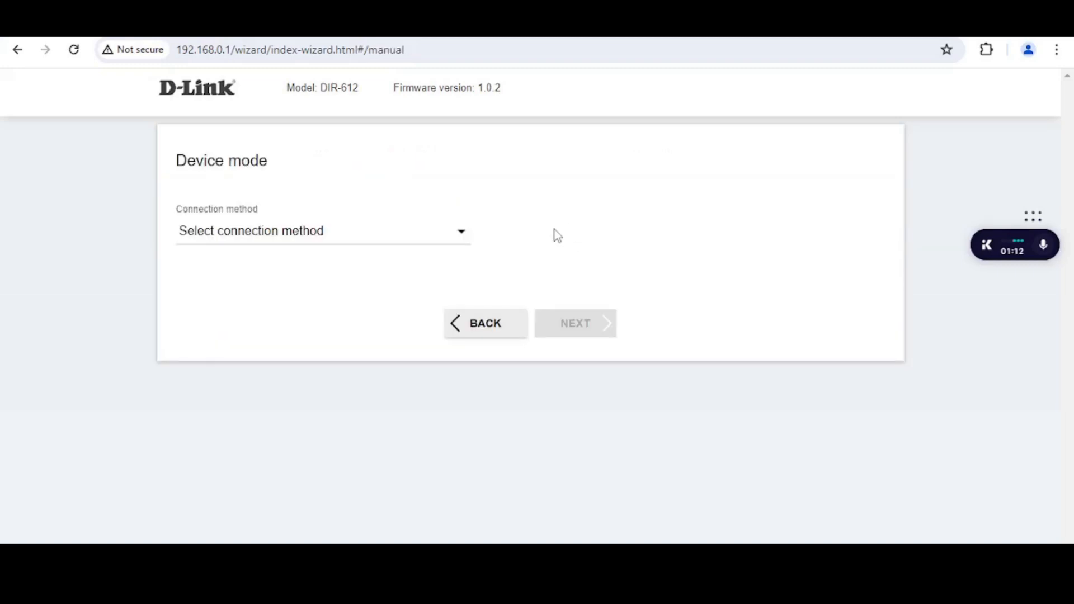
# Set the connection method to Wi-Fi and the work mode to Client, then continue to LAN settings
pyautogui.click(458, 240)
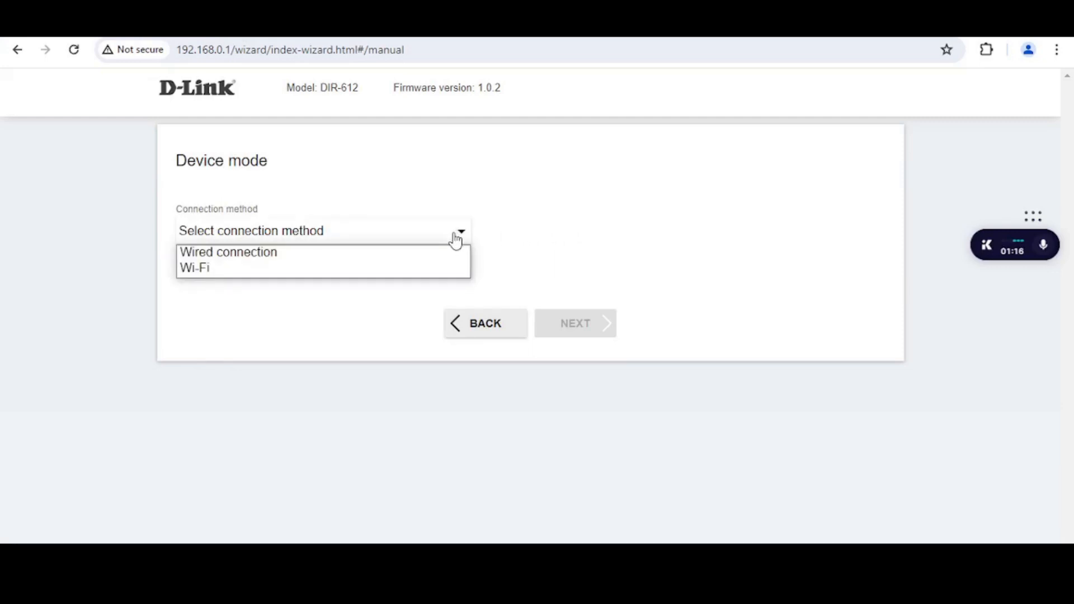
pyautogui.click(436, 273)
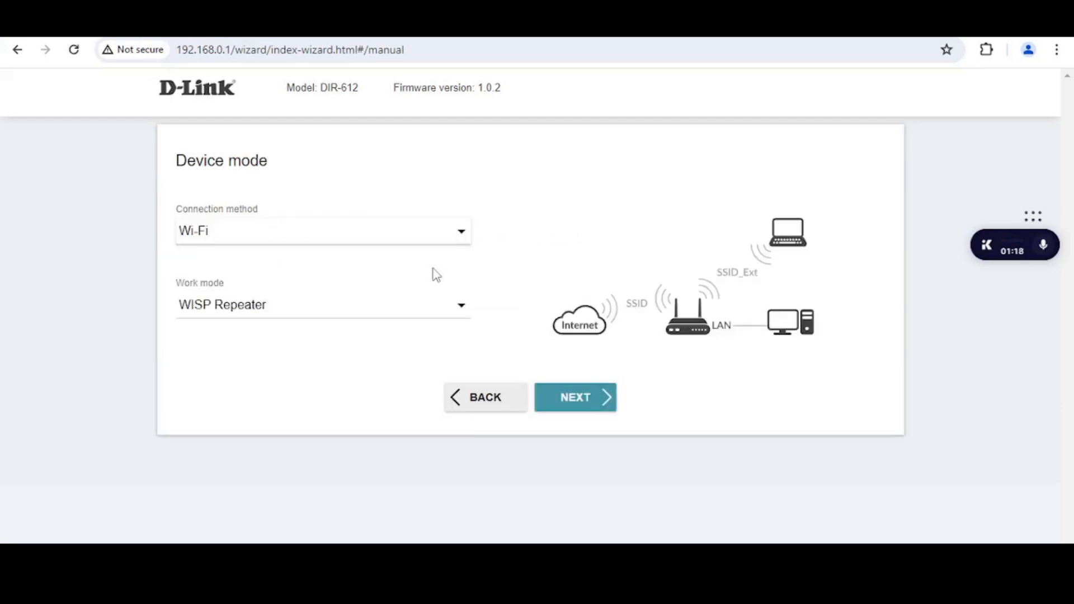
pyautogui.click(455, 306)
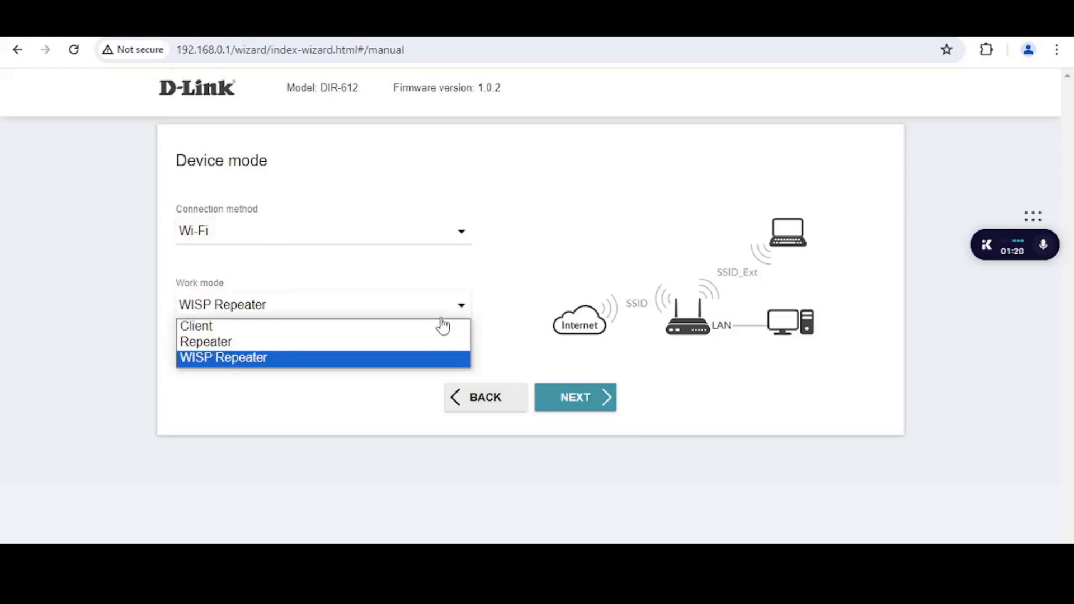
pyautogui.click(442, 328)
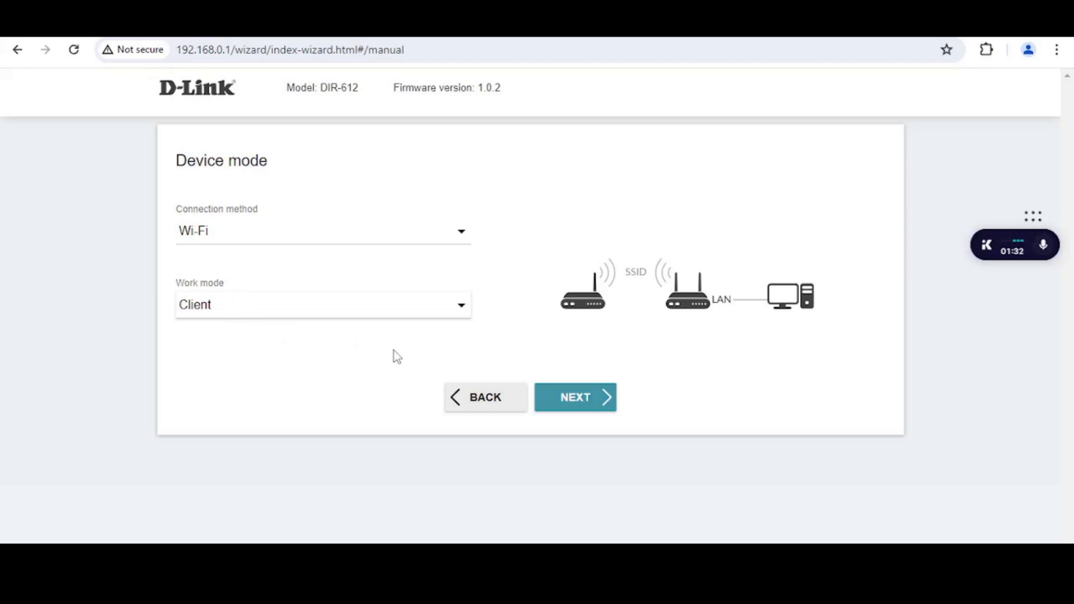
pyautogui.click(590, 400)
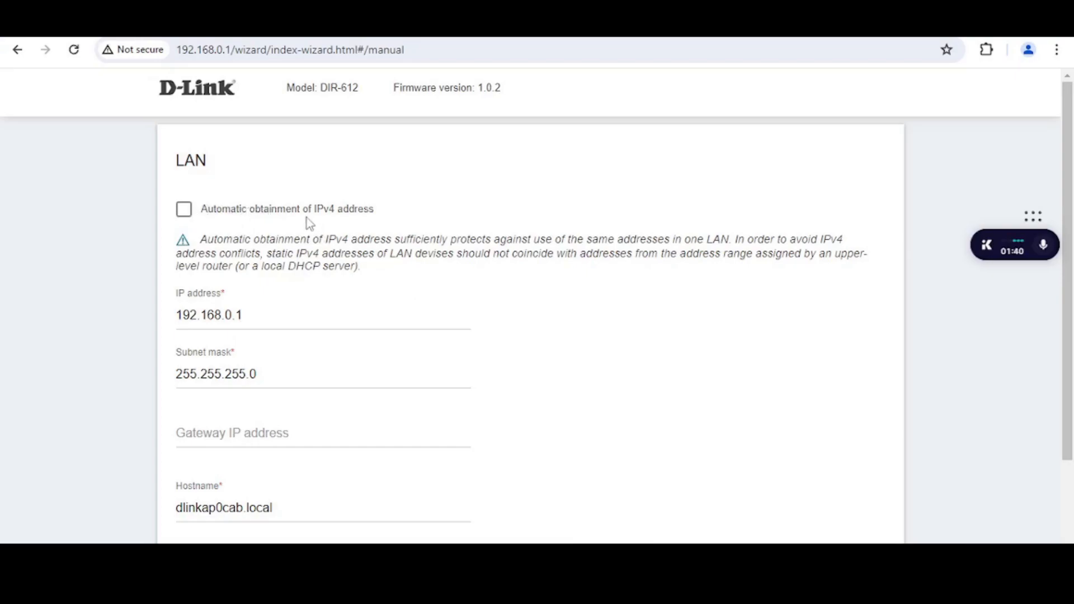
# Switch LAN to automatic IPv4 and rename the hostname to dlinkwifi.local, then continue
pyautogui.click(185, 211)
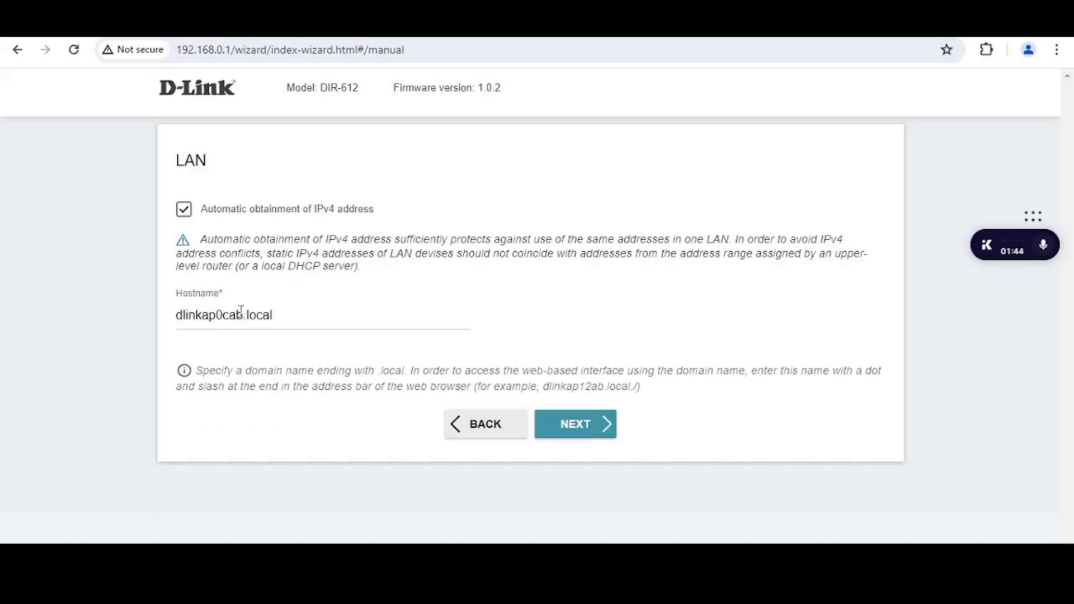
pyautogui.moveTo(245, 315); pyautogui.dragTo(221, 314)
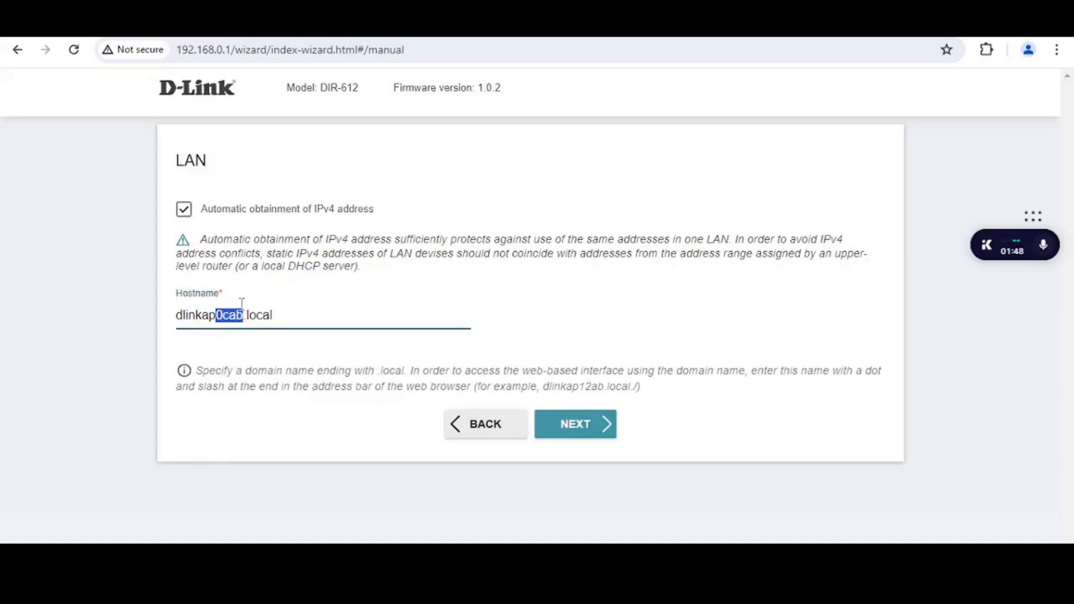
pyautogui.click(242, 313)
pyautogui.moveTo(242, 313); pyautogui.dragTo(202, 312)
pyautogui.press('BackSpace')
pyautogui.write('wig')
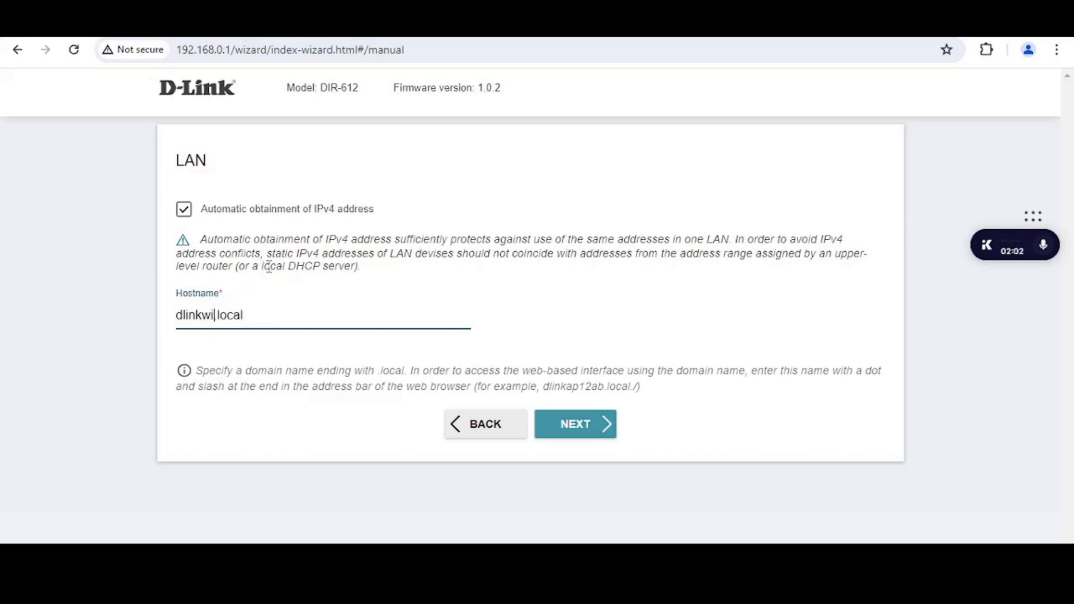
pyautogui.press('BackSpace')
pyautogui.write('fi')
pyautogui.click(299, 318)
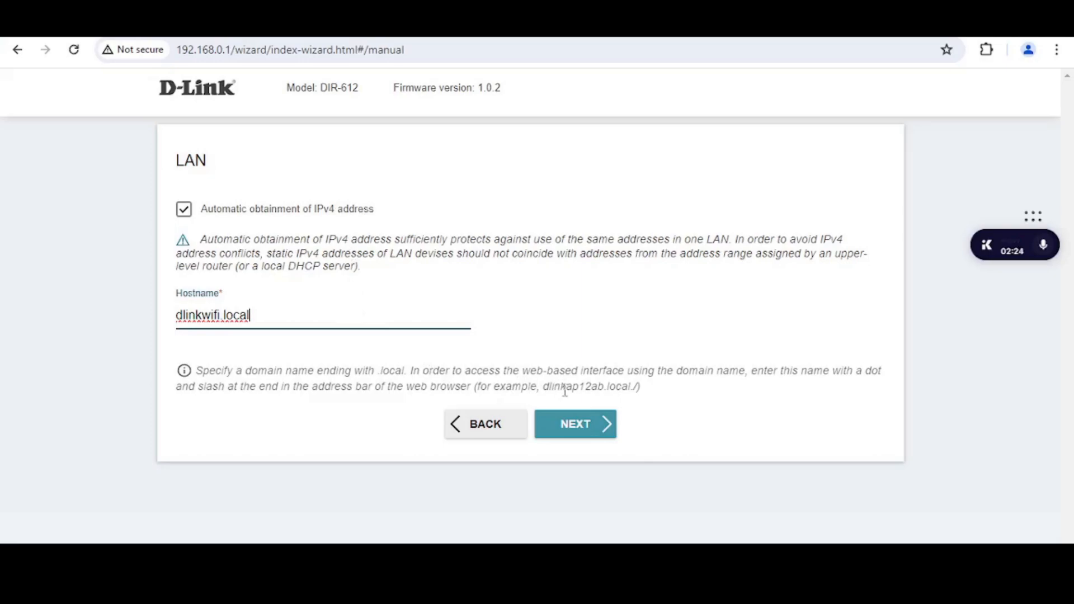
pyautogui.click(602, 429)
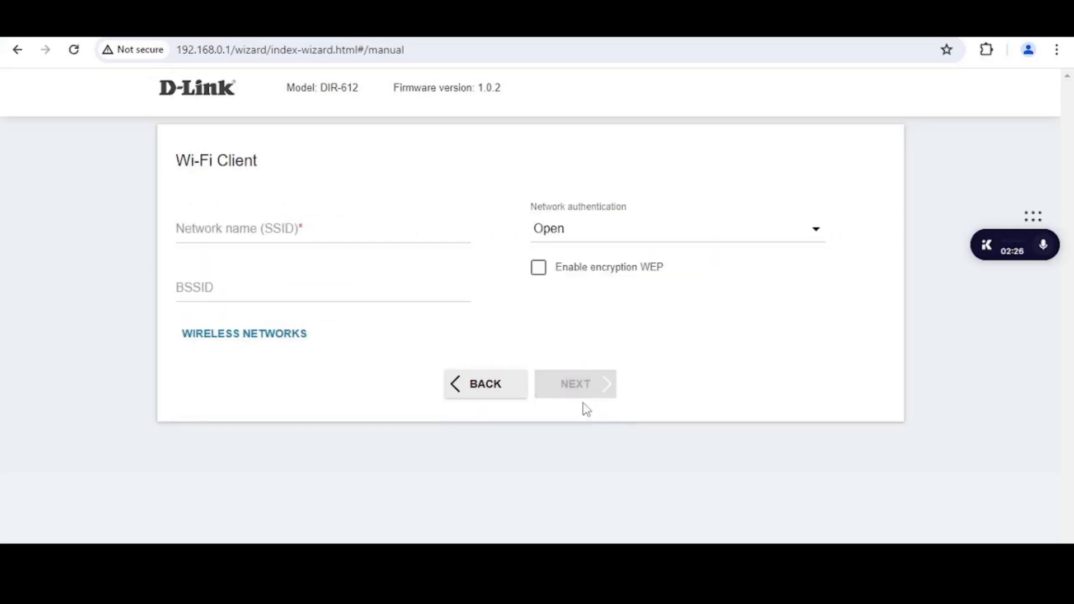
# Pick Home_Network from the scanned wireless networks and enter its Wi-Fi password
pyautogui.click(281, 342)
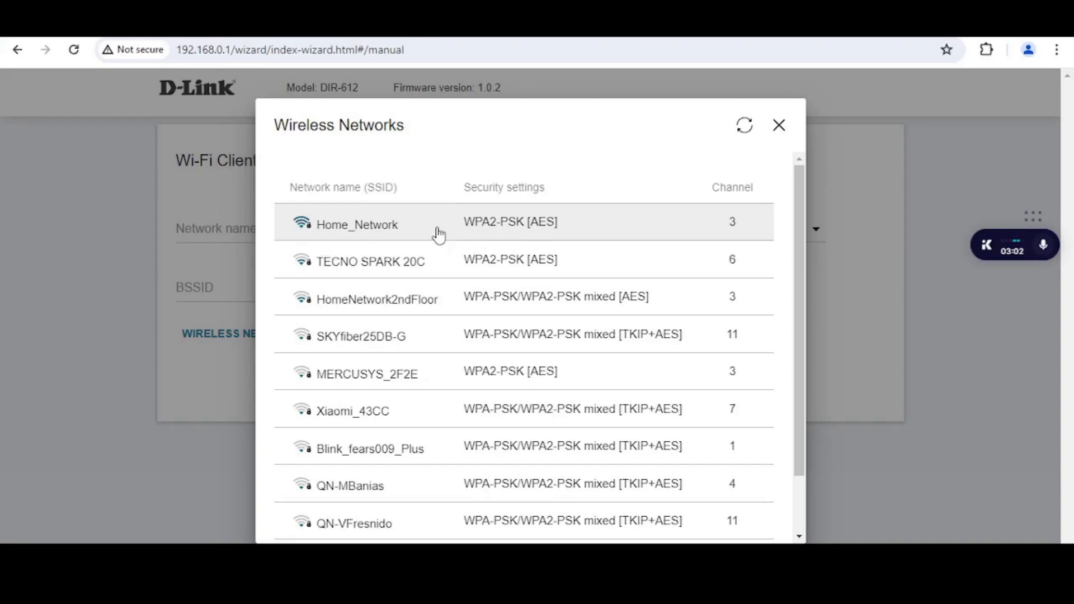
pyautogui.click(470, 234)
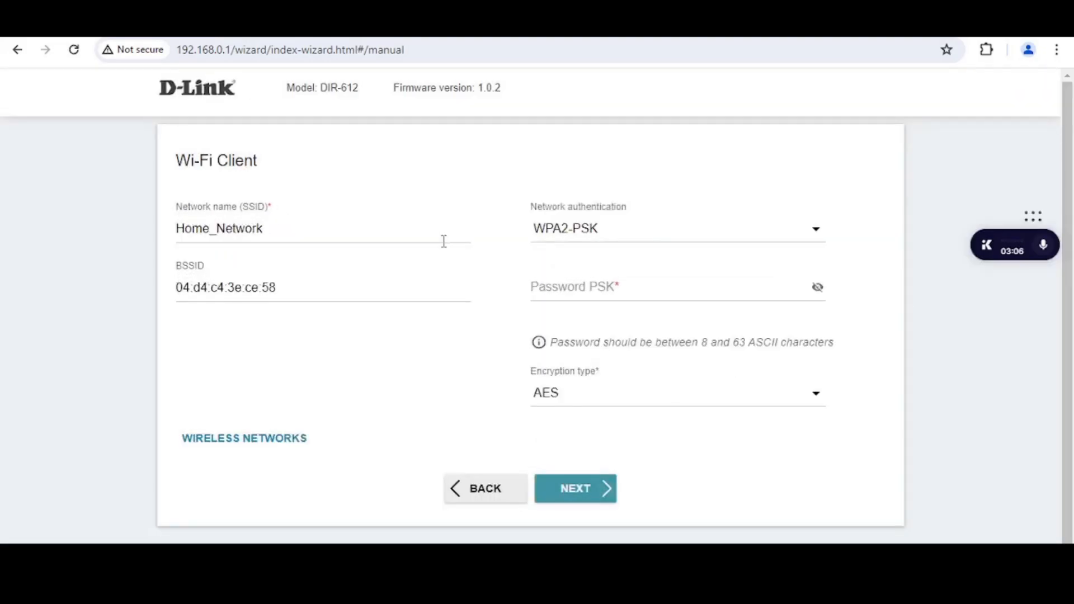
pyautogui.click(561, 288)
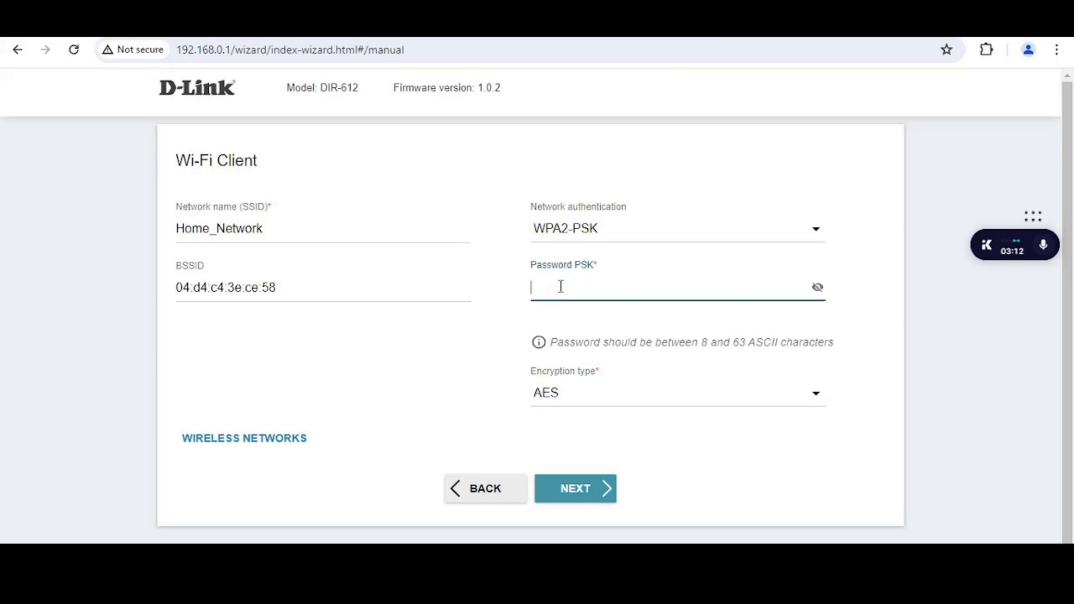
pyautogui.write('••••••••')
# Enter and confirm a new web-interface admin password, then proceed to the Summary page
pyautogui.click(590, 493)
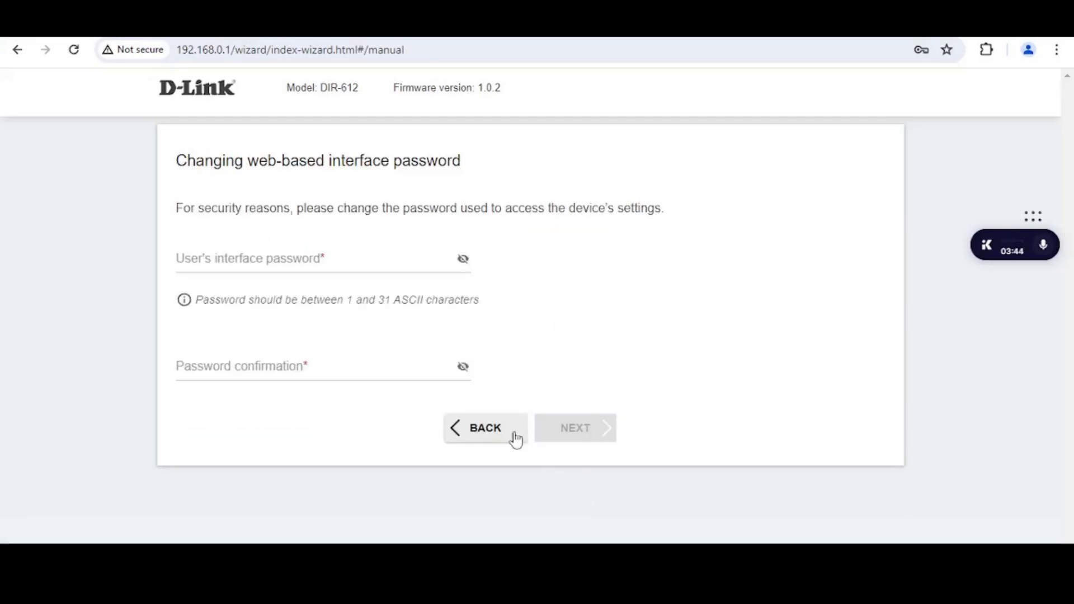
pyautogui.click(380, 263)
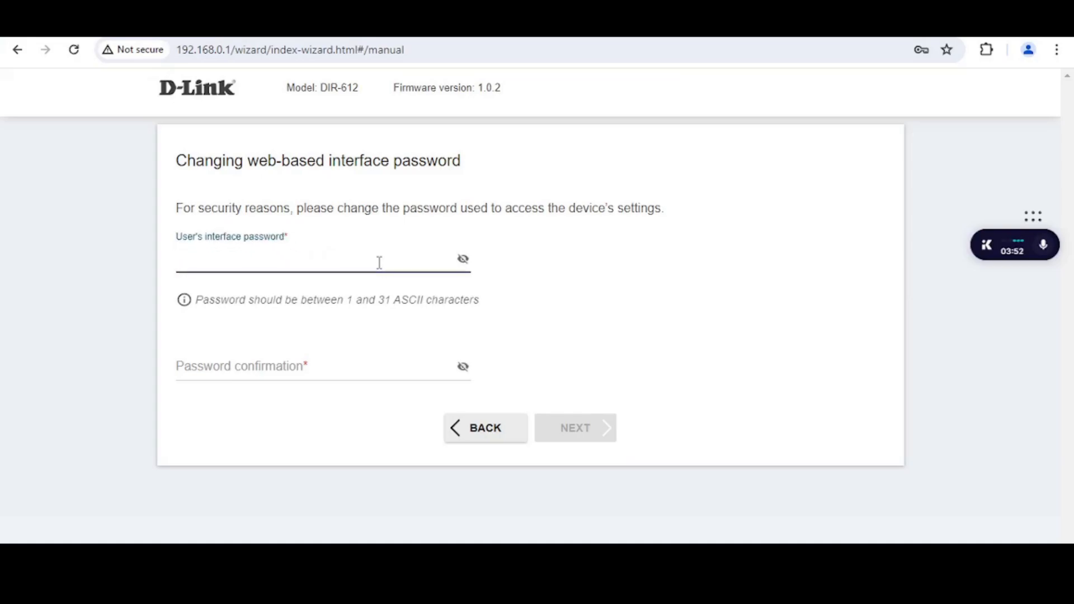
pyautogui.write('••••••')
pyautogui.write('***')
pyautogui.click(267, 365)
pyautogui.write('1•••')
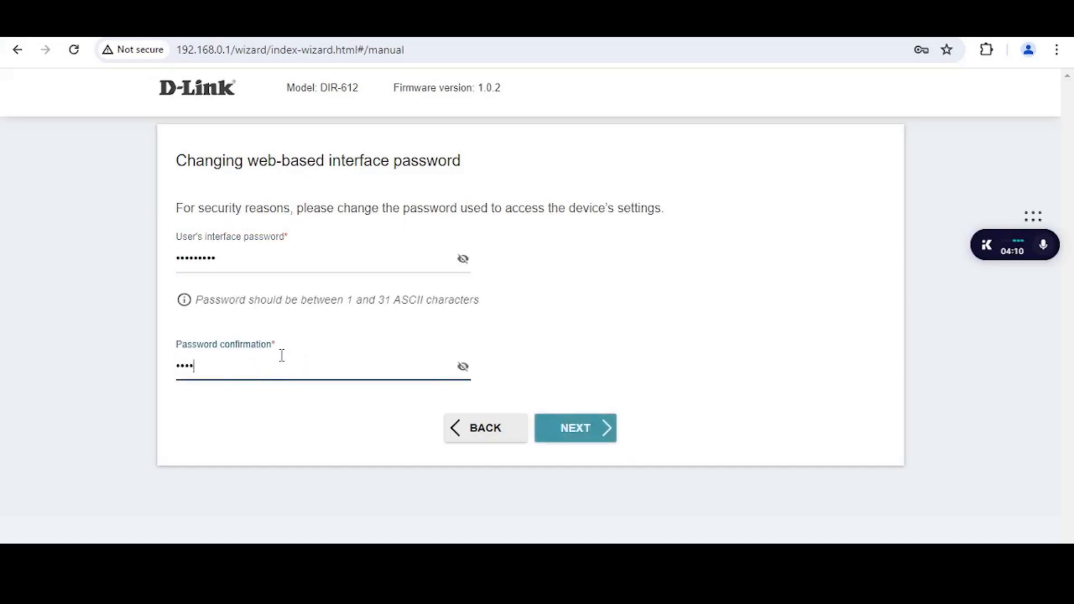
pyautogui.write('••••••')
pyautogui.click(589, 433)
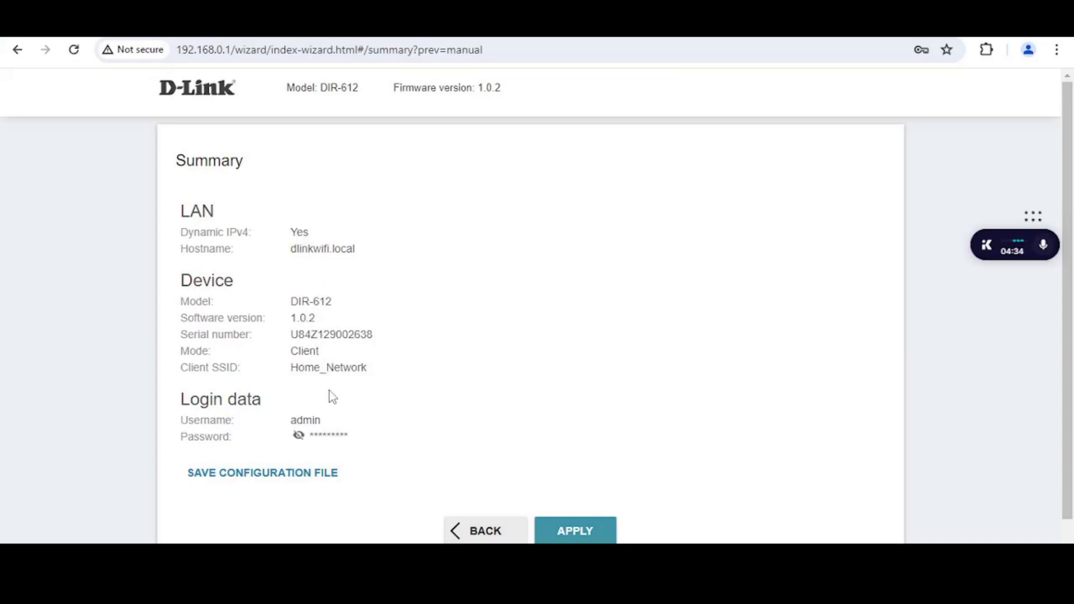
# Apply the Wi-Fi client configuration, accept the connection-loss warning, and open a new tab
pyautogui.click(578, 535)
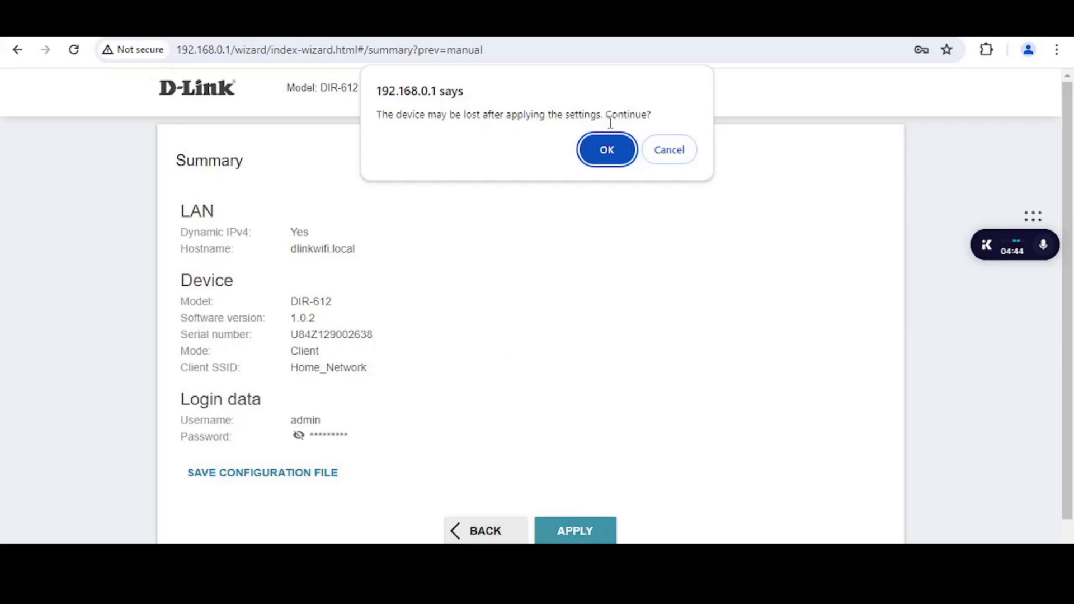
pyautogui.click(609, 158)
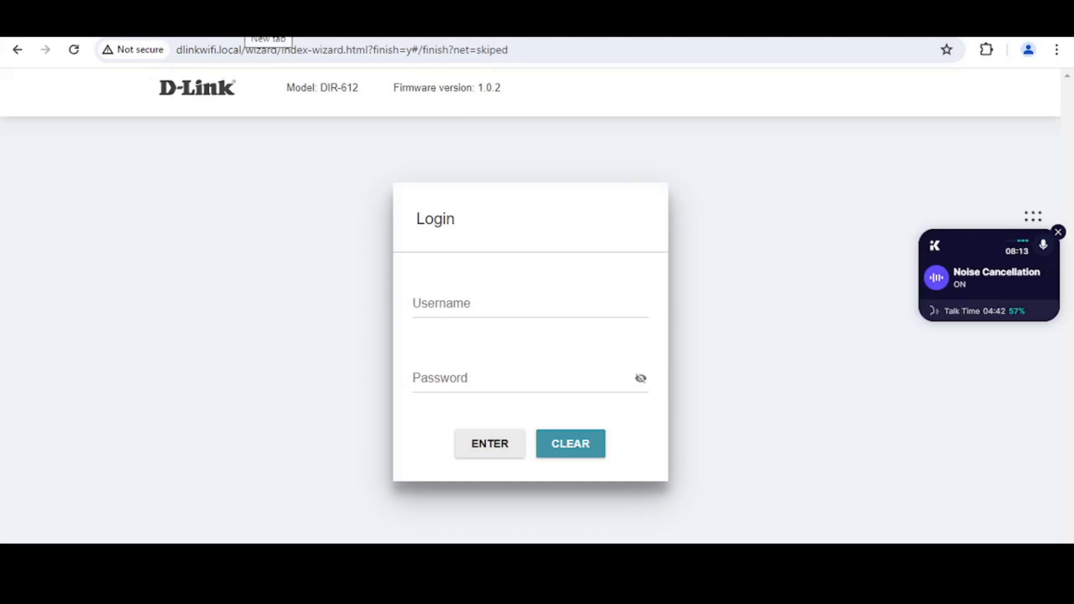
pyautogui.click(267, 28)
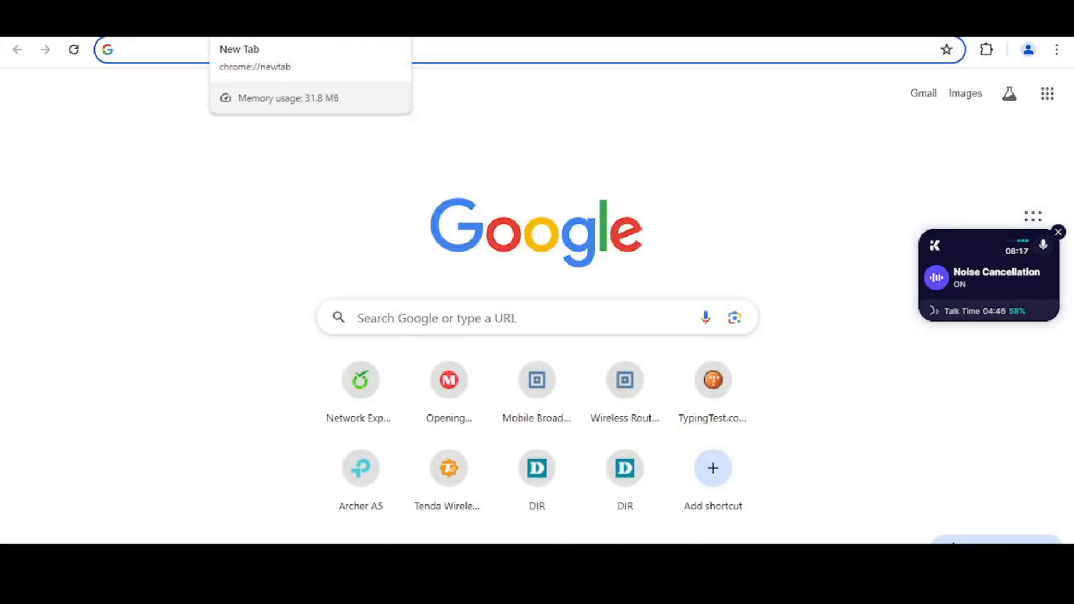
# Search for youtube and open the YouTube home page to test the internet
pyautogui.write('youtube')
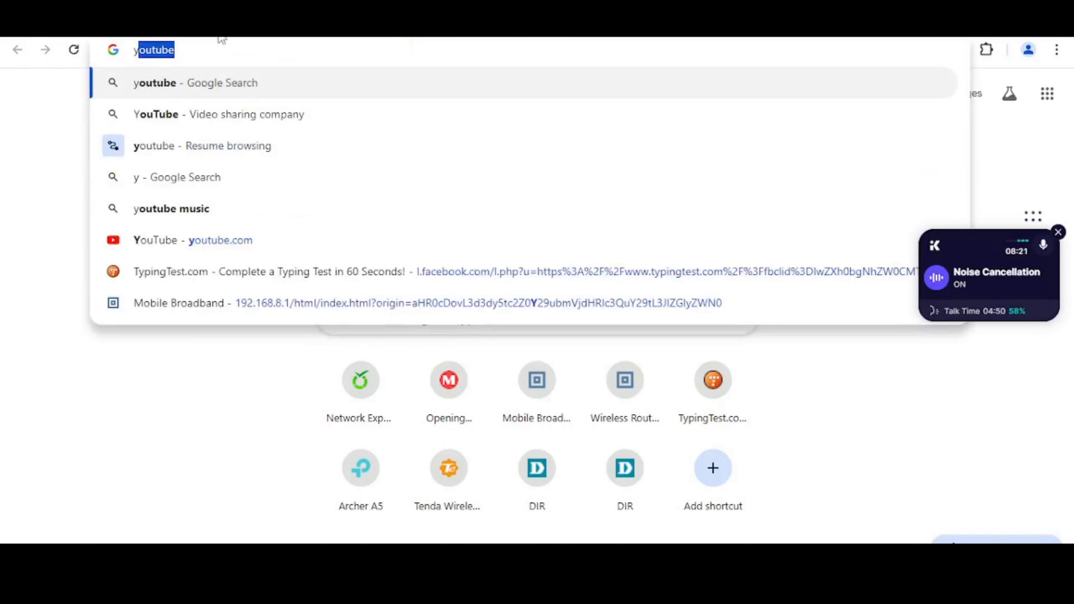
pyautogui.press('Return')
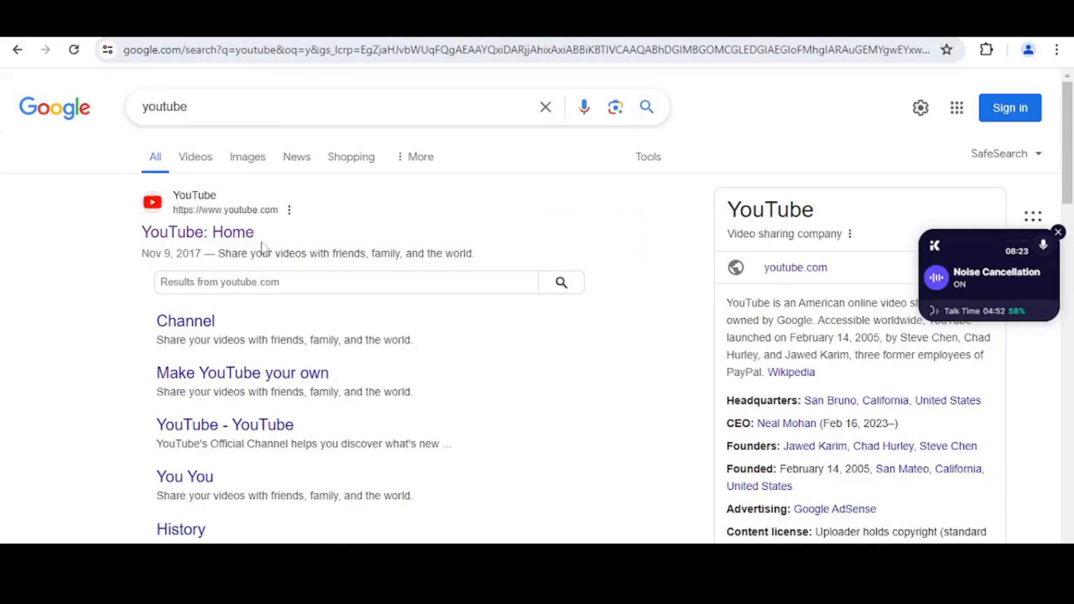
pyautogui.click(244, 246)
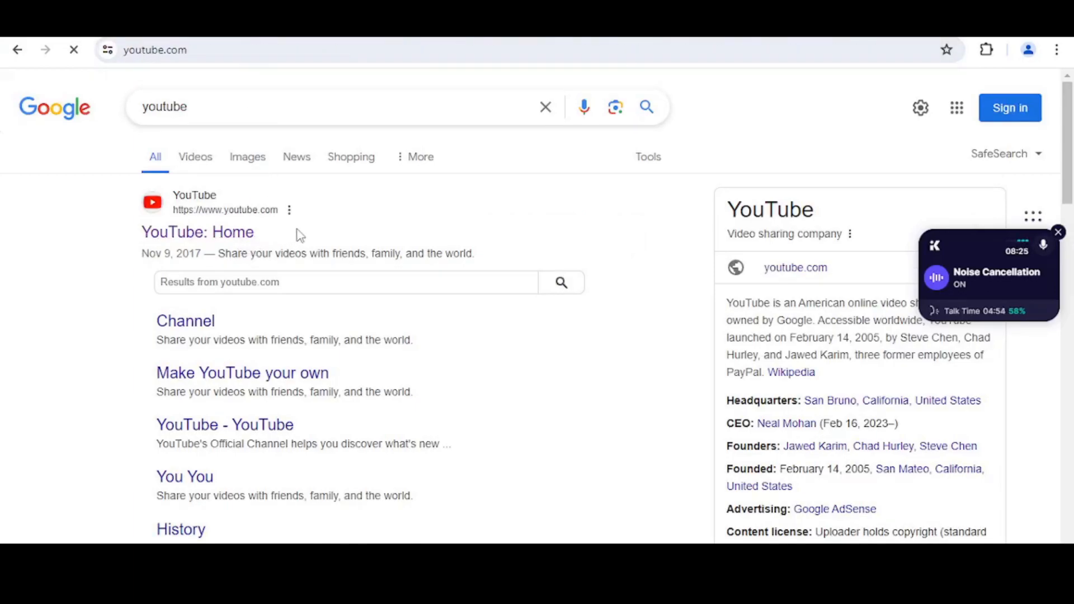